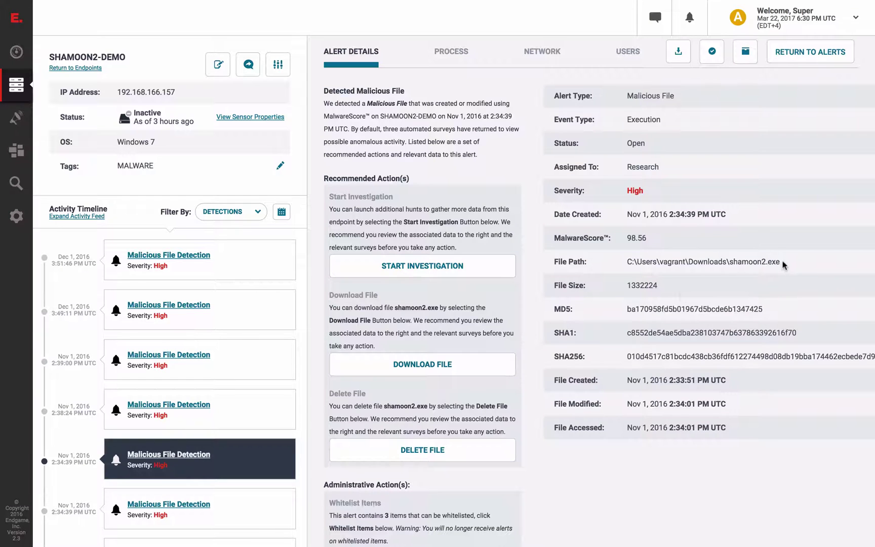
Step: Examine the file paths and event types of the shamoon2.exe and caiaw00i.exe malicious file alerts on SHAMOON2-DEMO
{"action": "left_click_drag", "start_coordinate": [782, 264], "coordinate": [625, 258]}
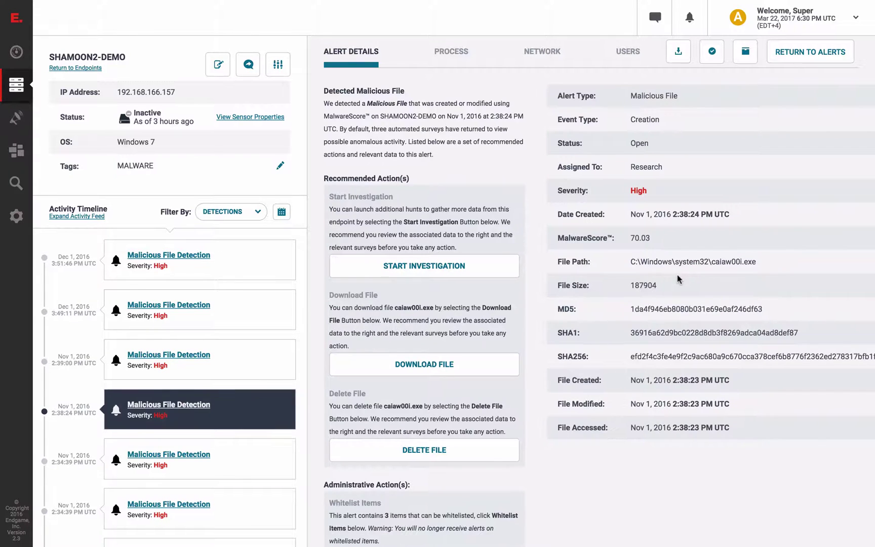
{"action": "left_click_drag", "start_coordinate": [756, 265], "coordinate": [628, 262]}
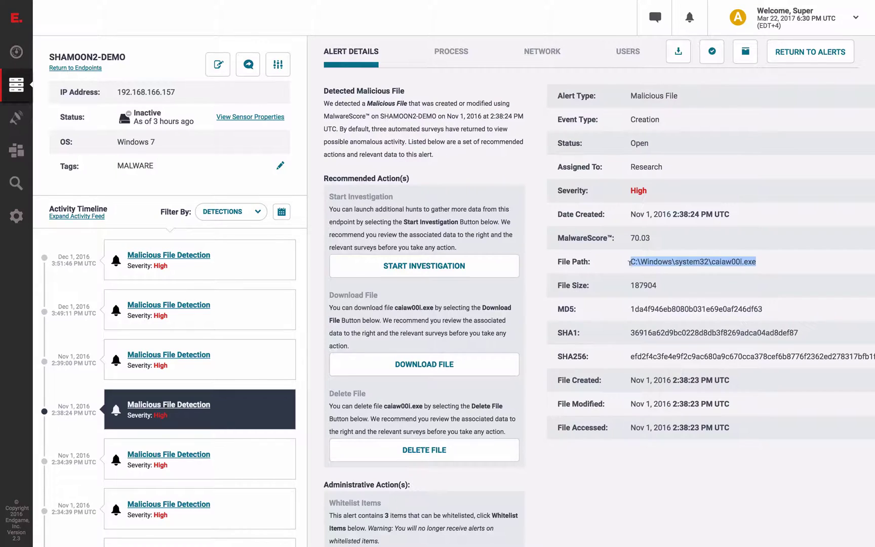
{"action": "left_click", "coordinate": [670, 284]}
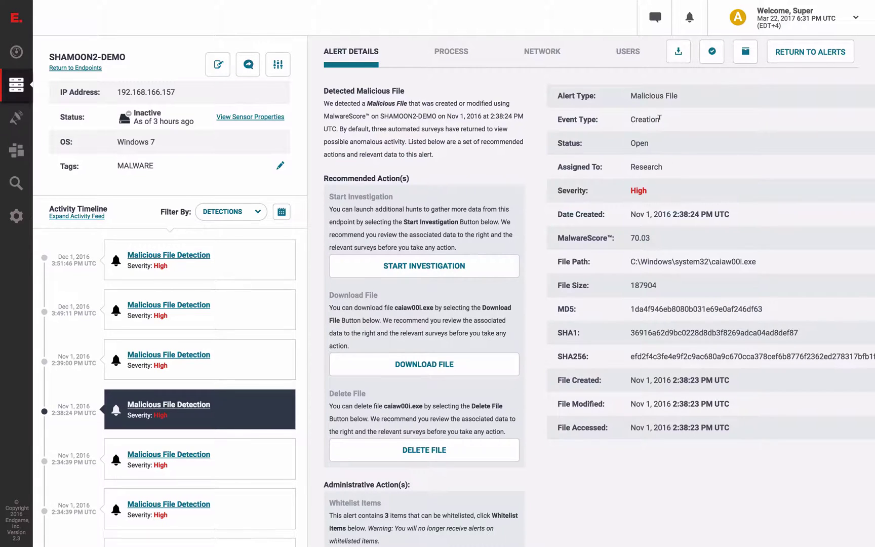
{"action": "left_click_drag", "start_coordinate": [659, 118], "coordinate": [628, 118]}
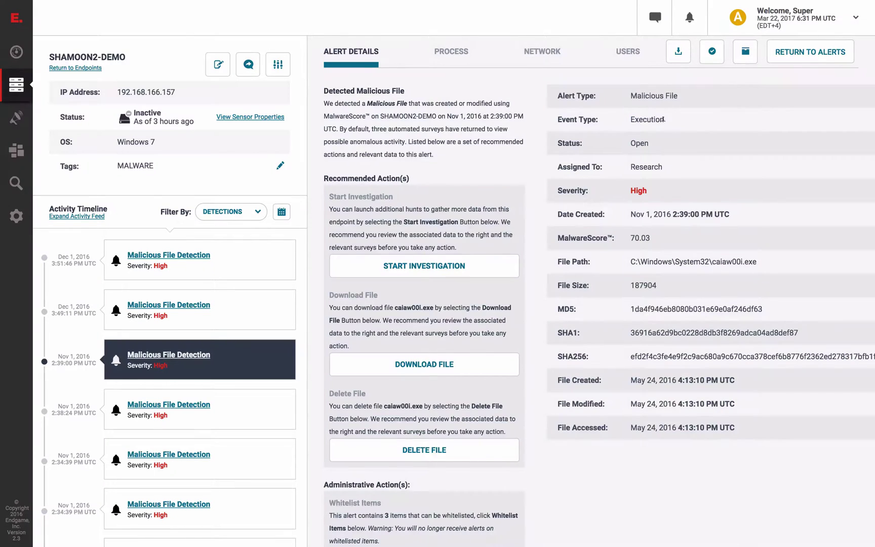
{"action": "left_click_drag", "start_coordinate": [663, 120], "coordinate": [630, 119]}
Step: Create the investigation "Shamoon Hunt" for SHAMOON2-DEMO, assigned to yourself, after checking its Persistence and Process hunts
{"action": "left_click", "coordinate": [218, 66]}
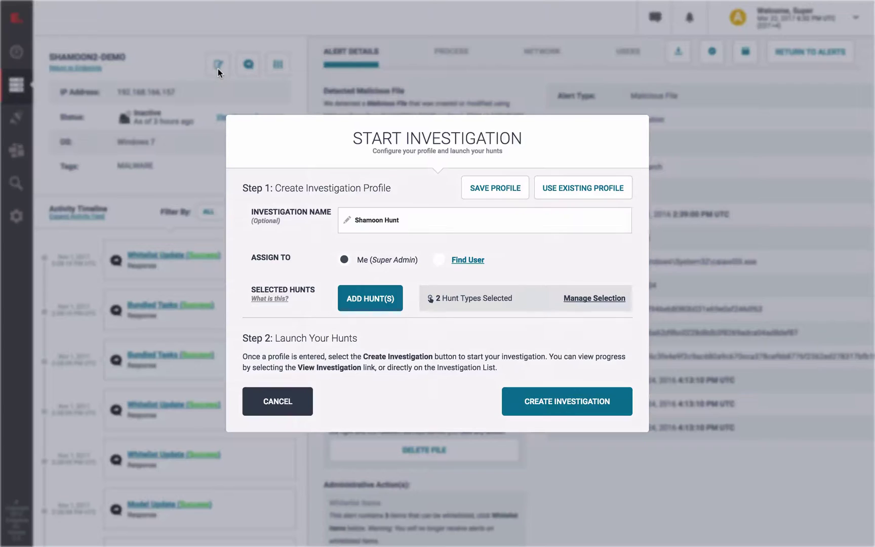
{"action": "left_click", "coordinate": [569, 300]}
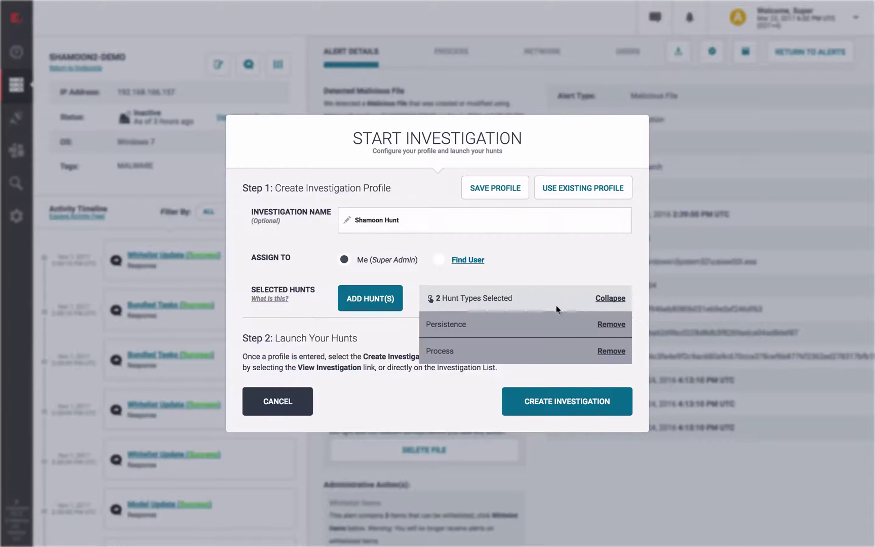
{"action": "left_click", "coordinate": [459, 399]}
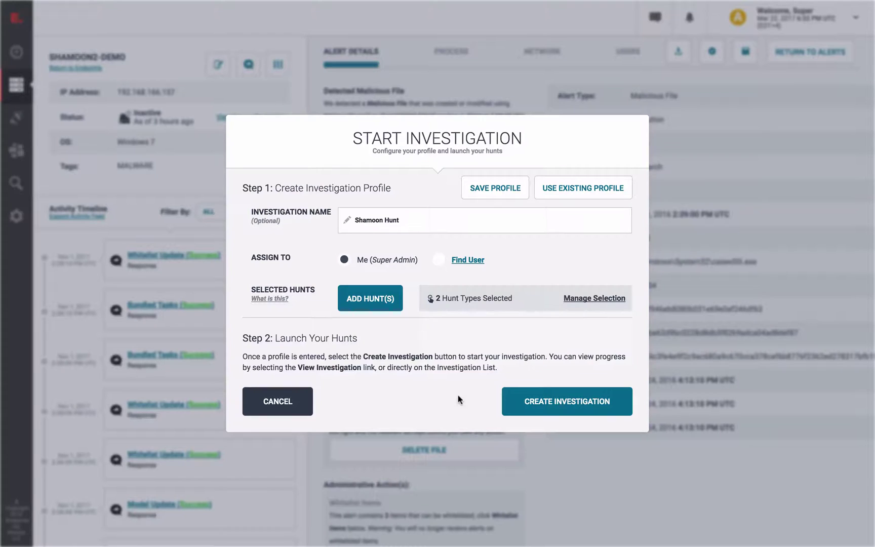
{"action": "left_click", "coordinate": [565, 412]}
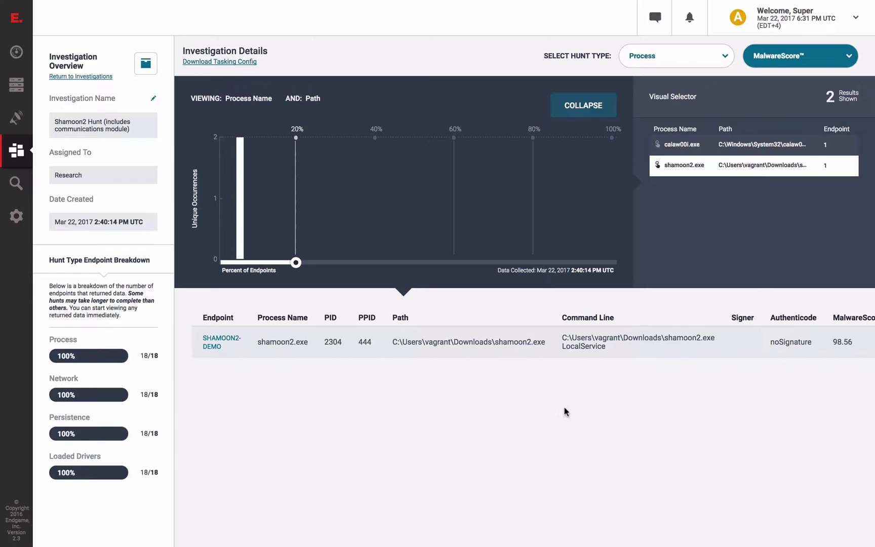
Step: Examine the Shamoon2 process results for caiaw00i.exe and shamoon2.exe, and the category and full path of the persistence result
{"action": "left_click", "coordinate": [703, 151]}
{"action": "left_click", "coordinate": [704, 167]}
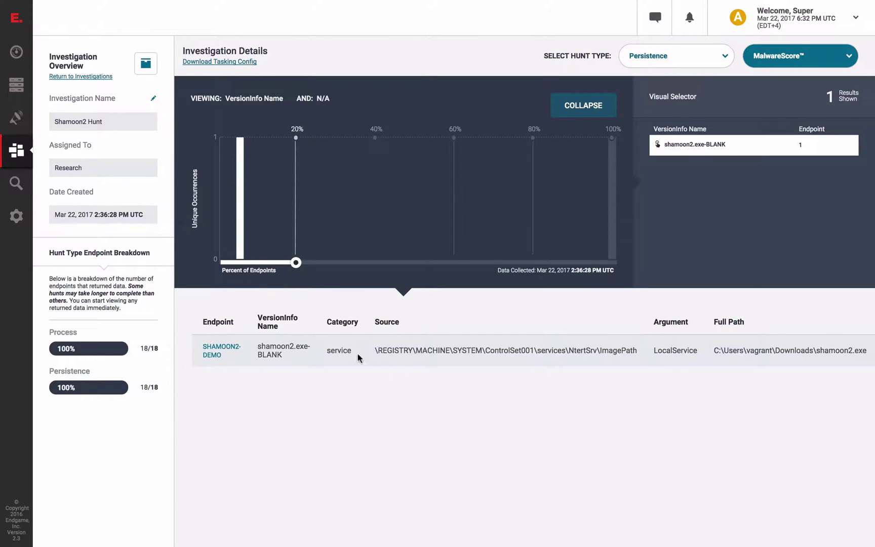
{"action": "left_click_drag", "start_coordinate": [351, 350], "coordinate": [325, 348]}
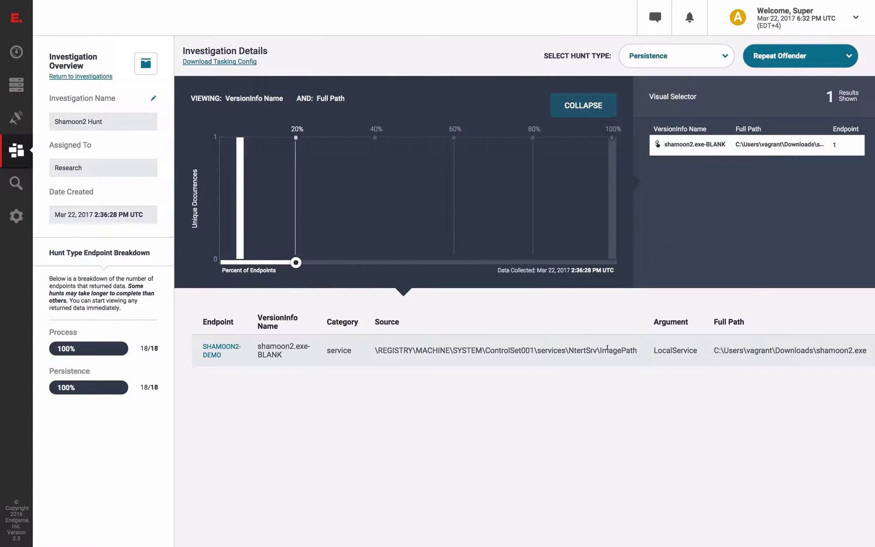
{"action": "scroll", "coordinate": [607, 348], "scroll_direction": "right", "scroll_amount": 5}
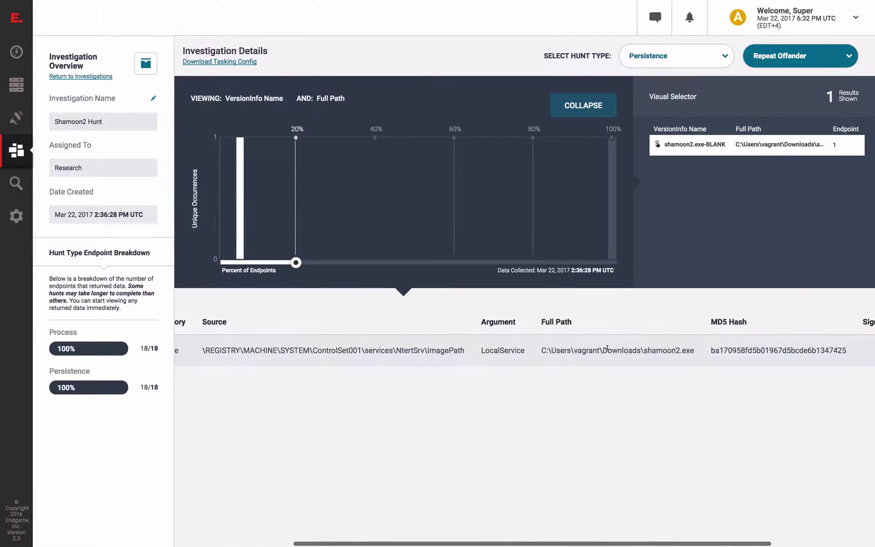
{"action": "scroll", "coordinate": [607, 348], "scroll_direction": "right", "scroll_amount": 4}
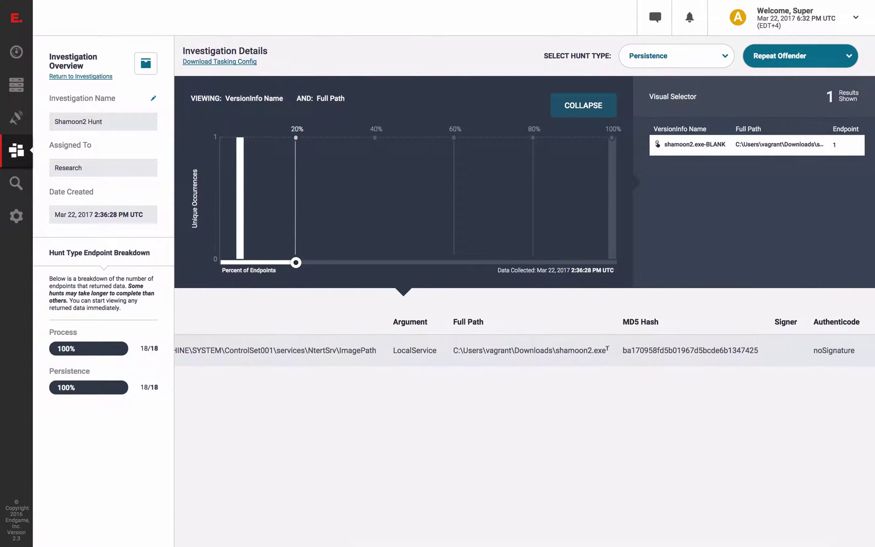
{"action": "left_click_drag", "start_coordinate": [607, 348], "coordinate": [450, 349]}
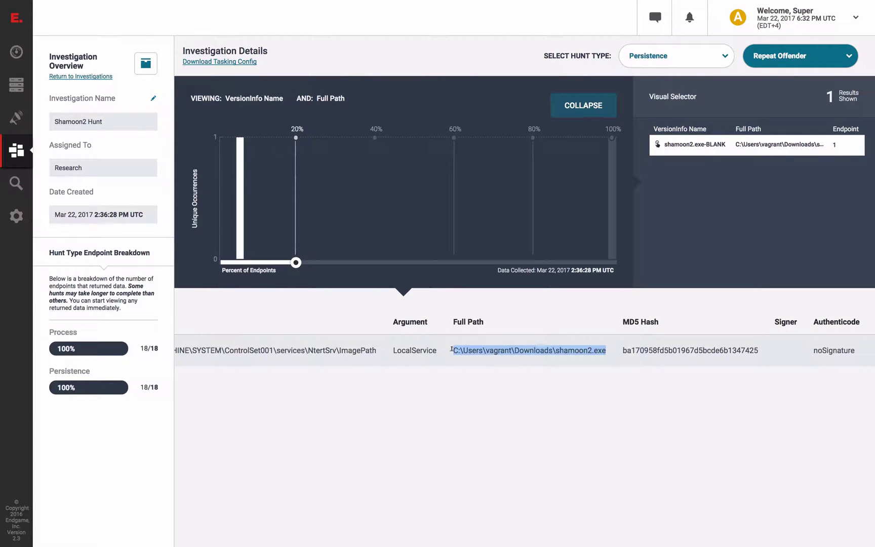
{"action": "left_click", "coordinate": [482, 403]}
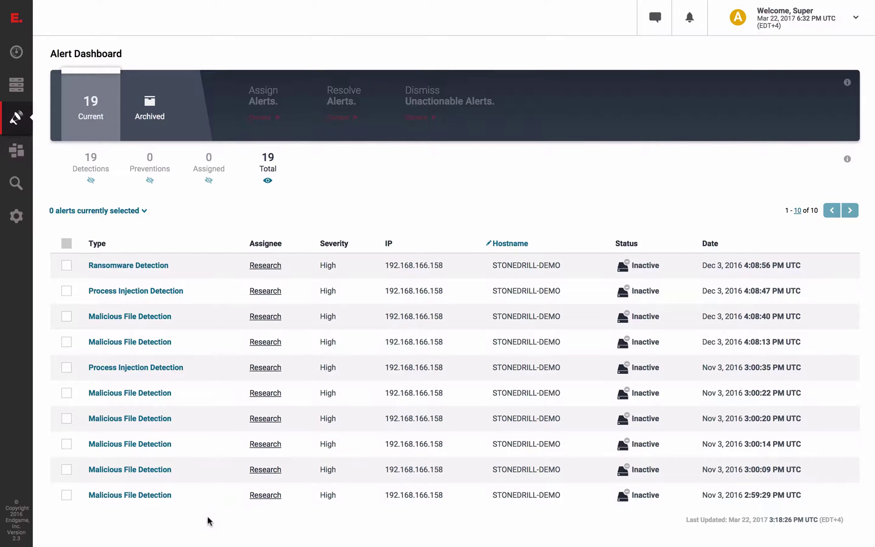
Step: Open the earliest listed STONEDRILL-DEMO malicious file alert and examine the dropper and wiper detections' file names and event types
{"action": "left_click", "coordinate": [160, 495]}
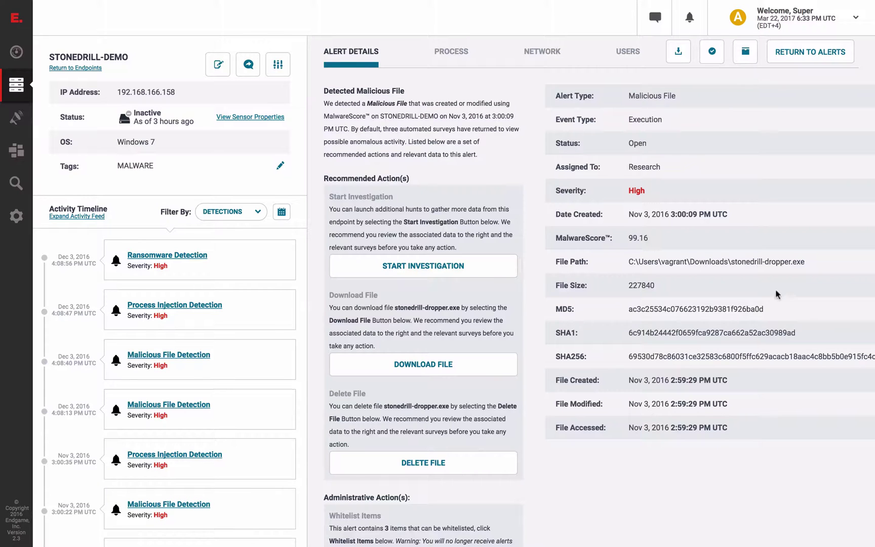
{"action": "left_click_drag", "start_coordinate": [805, 263], "coordinate": [727, 257]}
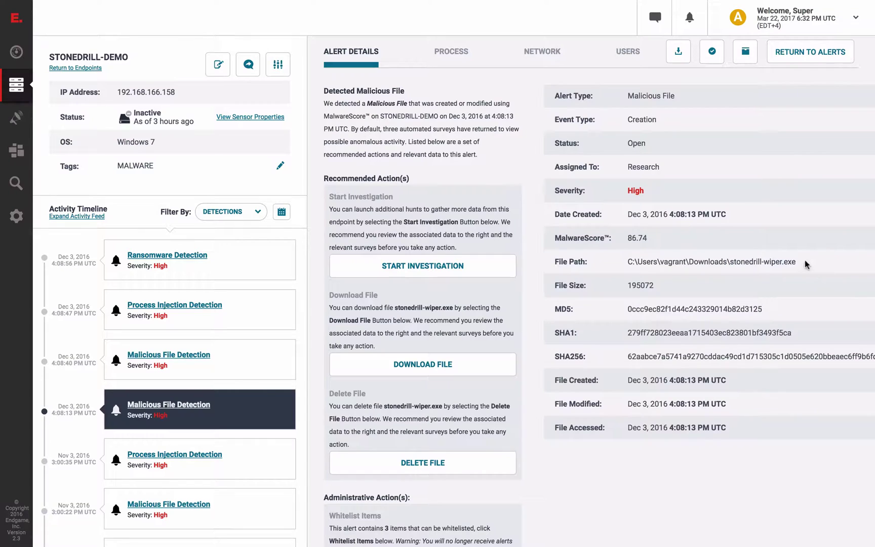
{"action": "left_click_drag", "start_coordinate": [801, 263], "coordinate": [729, 257]}
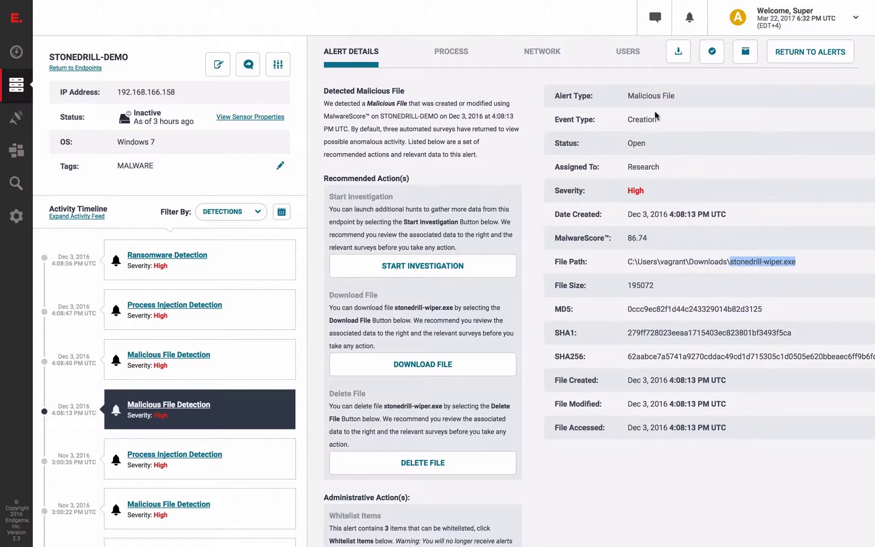
{"action": "left_click_drag", "start_coordinate": [658, 123], "coordinate": [624, 121]}
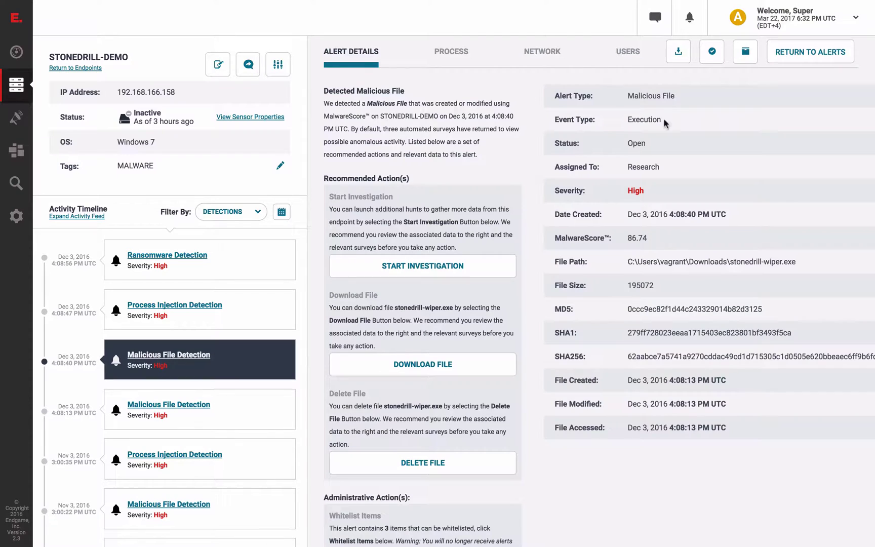
{"action": "left_click_drag", "start_coordinate": [667, 125], "coordinate": [629, 123]}
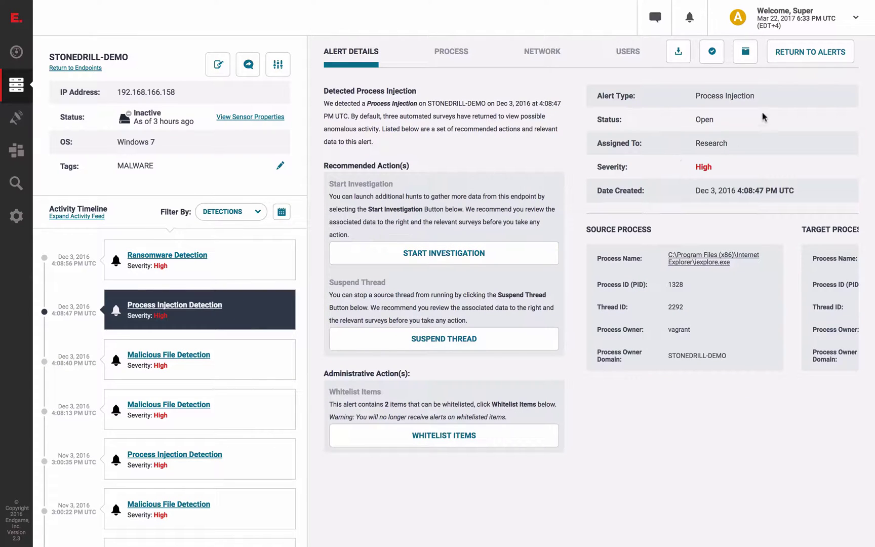
Step: Examine the Dec 3 process injection alert's type and source process path, and check its Suspend Thread option without suspending anything
{"action": "left_click_drag", "start_coordinate": [756, 96], "coordinate": [694, 93]}
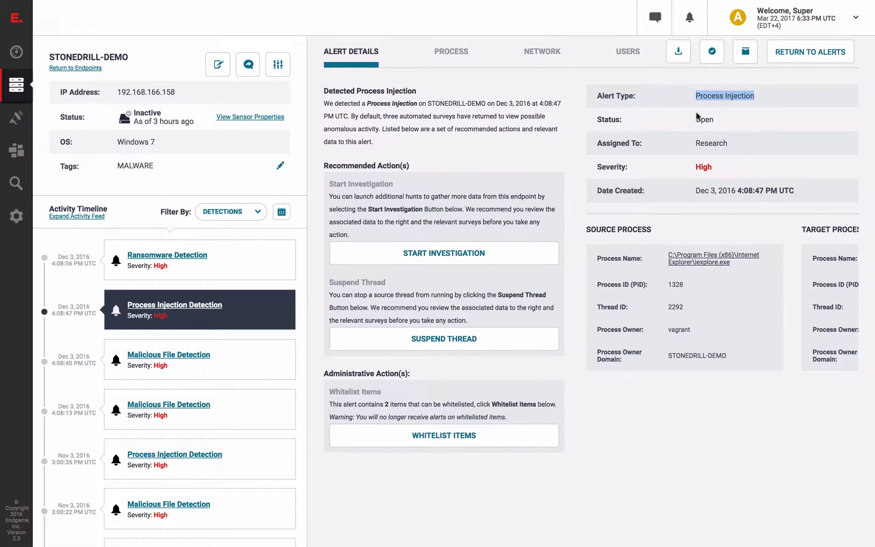
{"action": "left_click", "coordinate": [719, 265]}
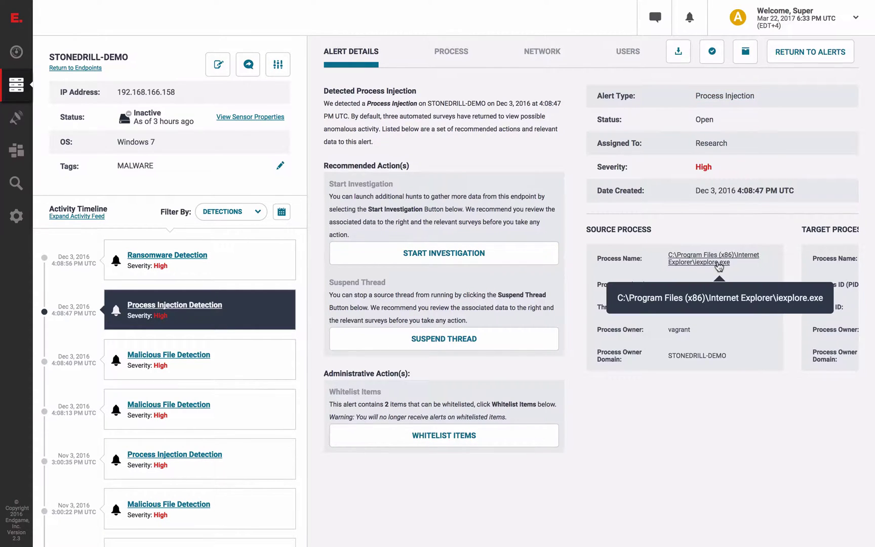
{"action": "left_click", "coordinate": [442, 343]}
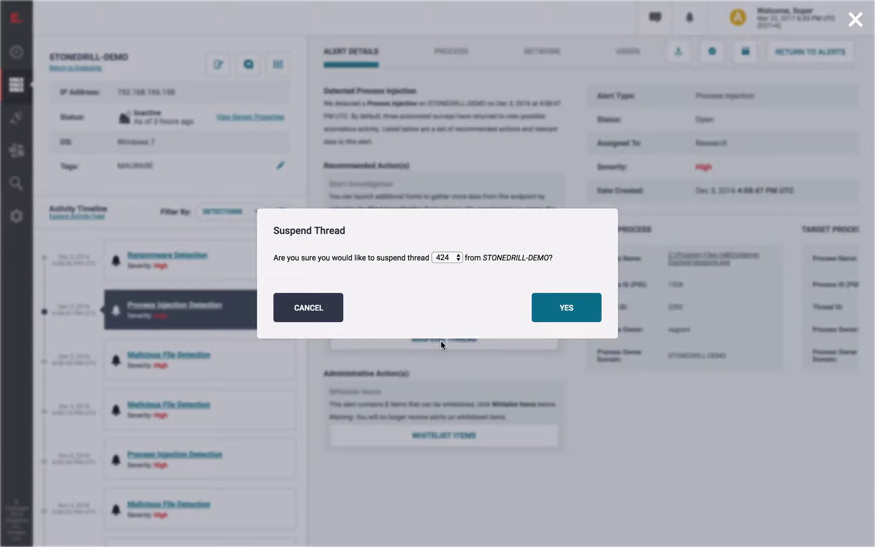
{"action": "left_click", "coordinate": [331, 315]}
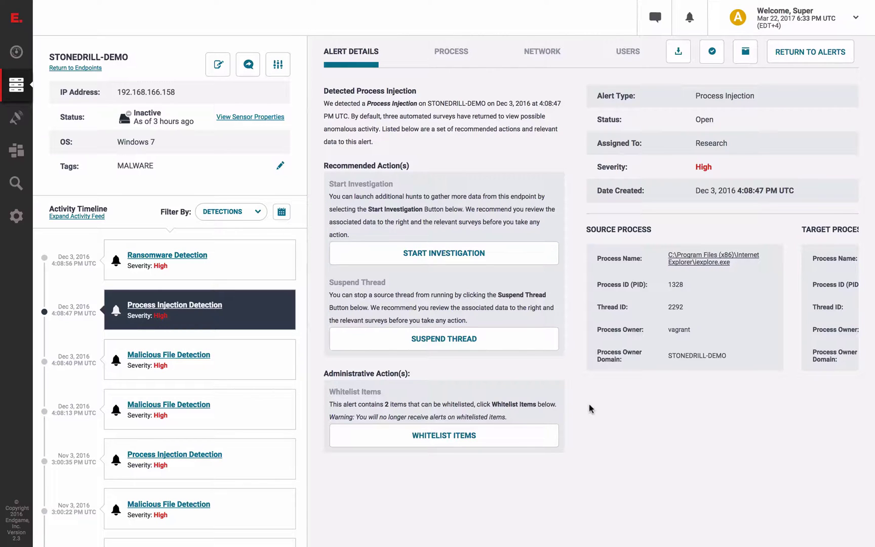
Step: Open the STONEDRILL-DEMO ransomware alert and examine its alert type, process path and list of impacted files
{"action": "key", "text": "Up"}
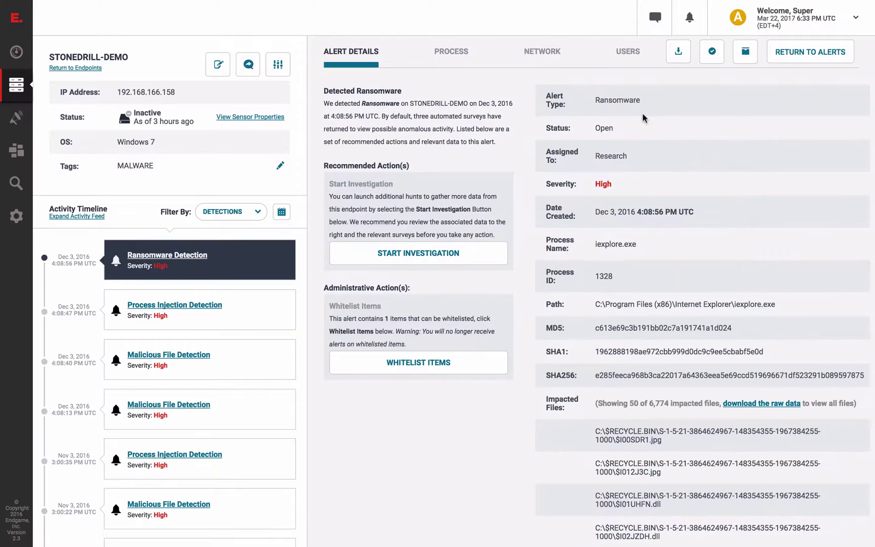
{"action": "left_click_drag", "start_coordinate": [643, 103], "coordinate": [554, 104]}
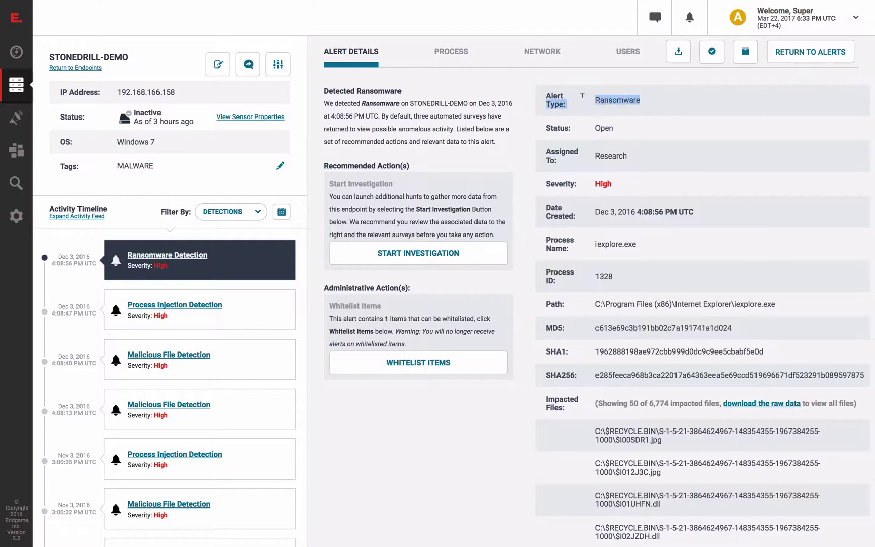
{"action": "left_click", "coordinate": [586, 103]}
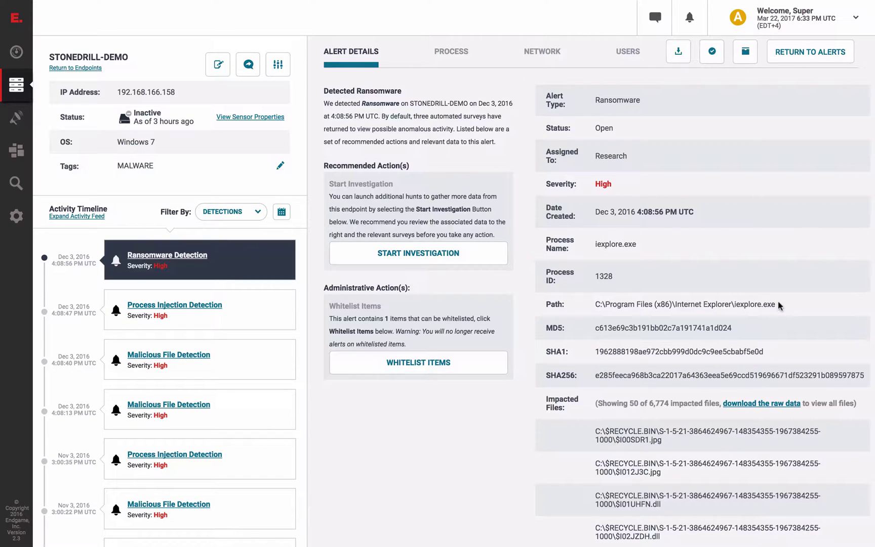
{"action": "left_click_drag", "start_coordinate": [778, 305], "coordinate": [596, 300]}
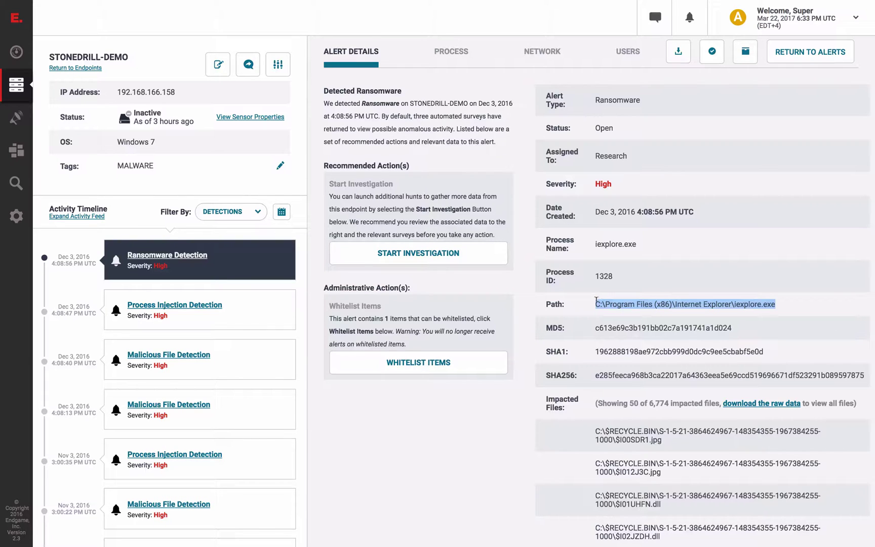
{"action": "left_click_drag", "start_coordinate": [566, 408], "coordinate": [545, 396]}
{"action": "scroll", "coordinate": [570, 445], "scroll_direction": "down", "scroll_amount": 5}
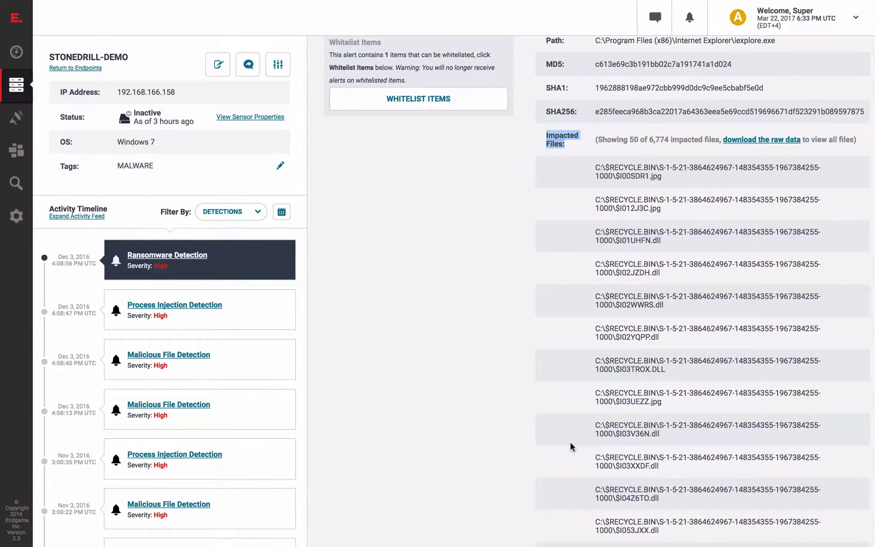
{"action": "scroll", "coordinate": [571, 447], "scroll_direction": "up", "scroll_amount": 5}
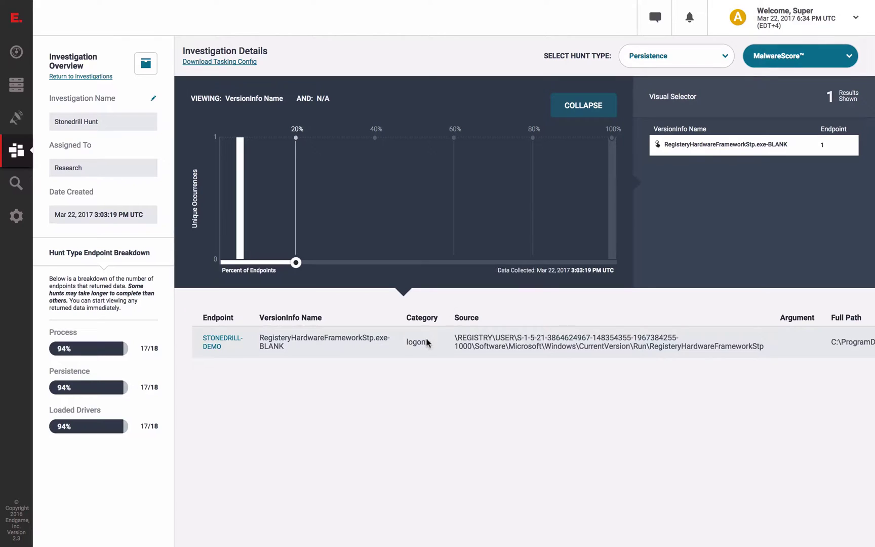
Step: Examine the Stonedrill Hunt's persistence category and the path of the iexplore.exe process under Fileless Attacks
{"action": "left_click_drag", "start_coordinate": [428, 343], "coordinate": [406, 345]}
{"action": "left_click", "coordinate": [405, 380]}
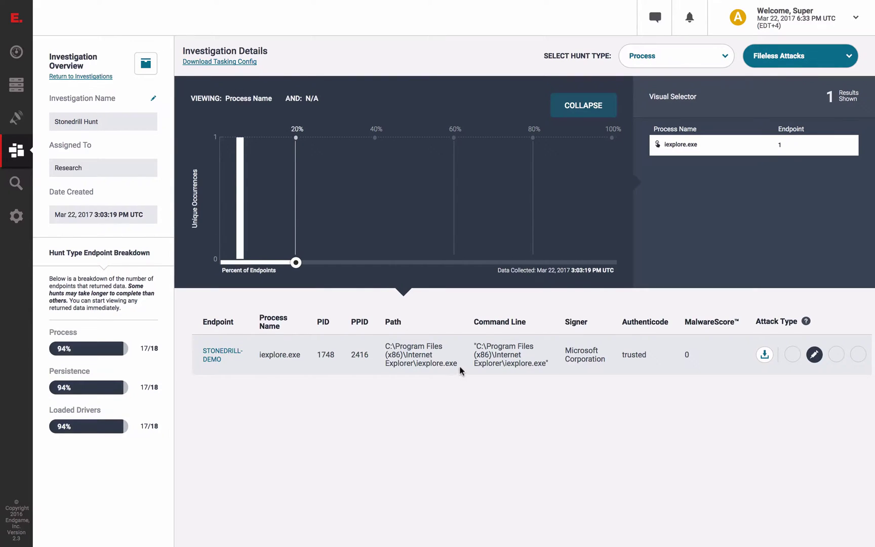
{"action": "left_click_drag", "start_coordinate": [458, 363], "coordinate": [383, 344]}
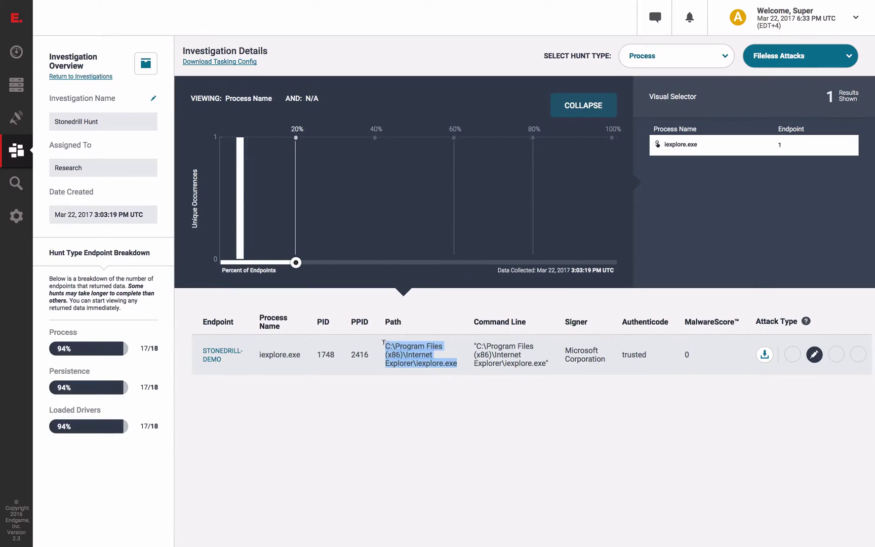
{"action": "left_click", "coordinate": [544, 410]}
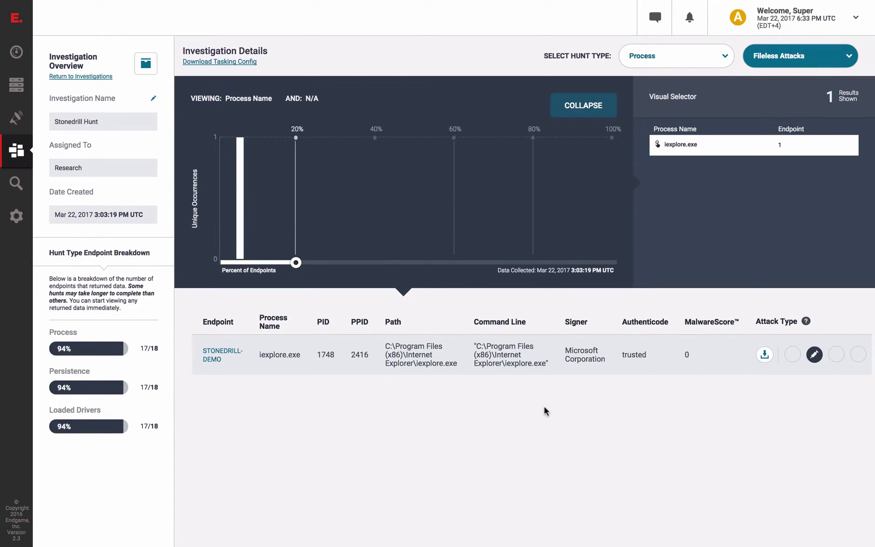
Step: Inspect the memory injection details of iexplore.exe and check the suspend option for thread 1104 without suspending it
{"action": "left_click", "coordinate": [814, 356]}
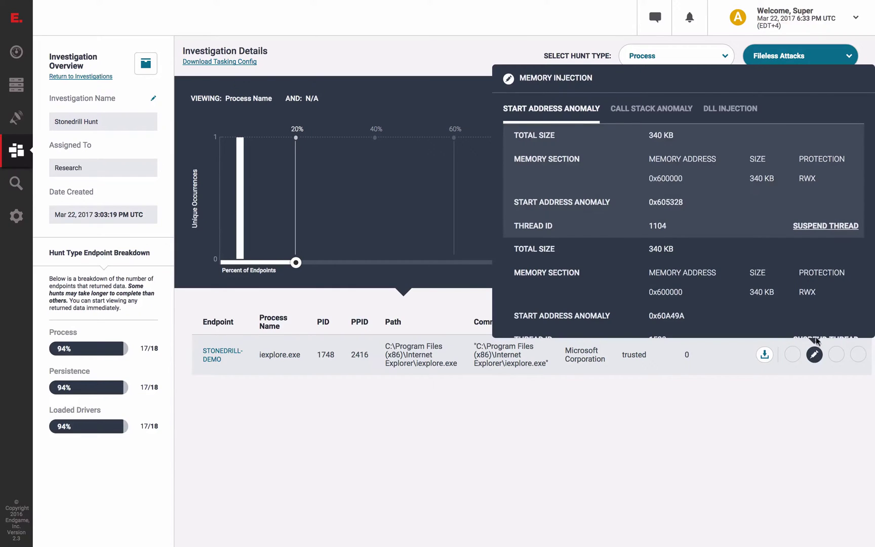
{"action": "left_click", "coordinate": [822, 226]}
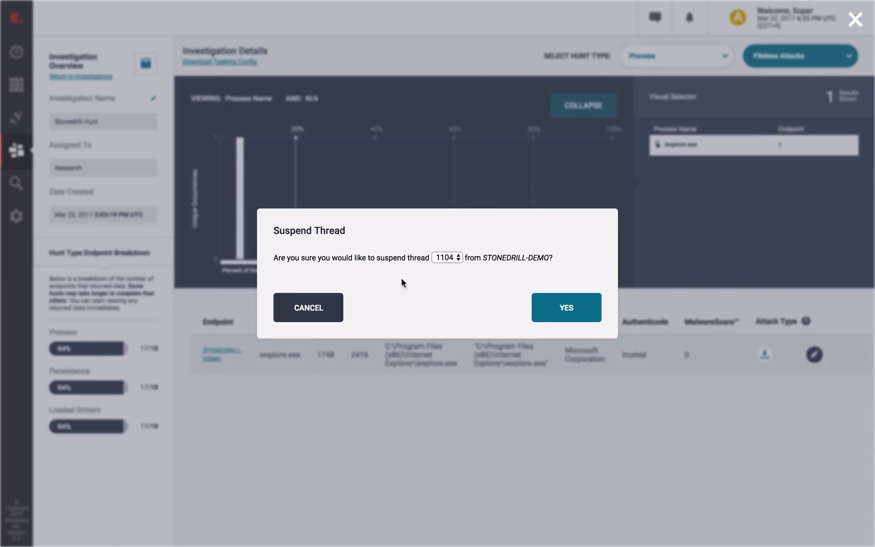
{"action": "left_click", "coordinate": [296, 315]}
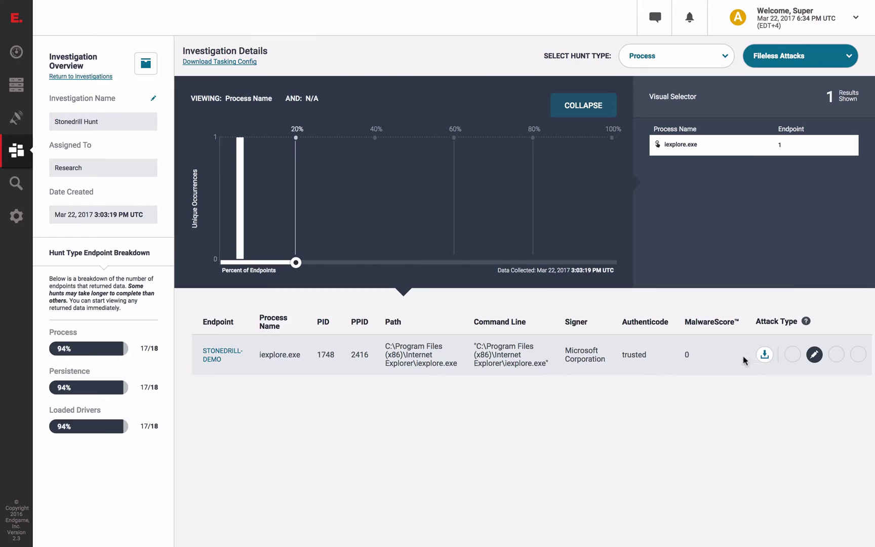
Step: Request a download of the strings from the injected iexplore.exe process on STONEDRILL-DEMO and close the request dialog
{"action": "left_click", "coordinate": [764, 353]}
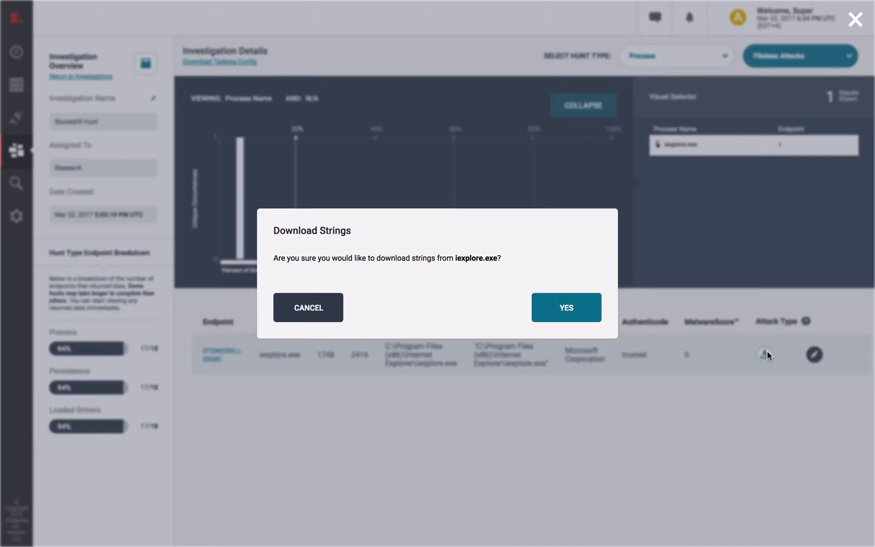
{"action": "left_click", "coordinate": [575, 309]}
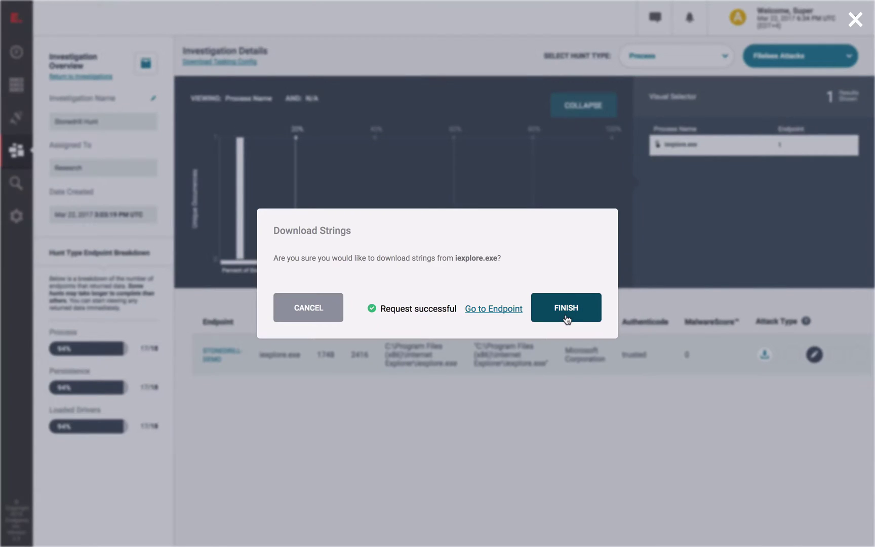
{"action": "left_click", "coordinate": [566, 319]}
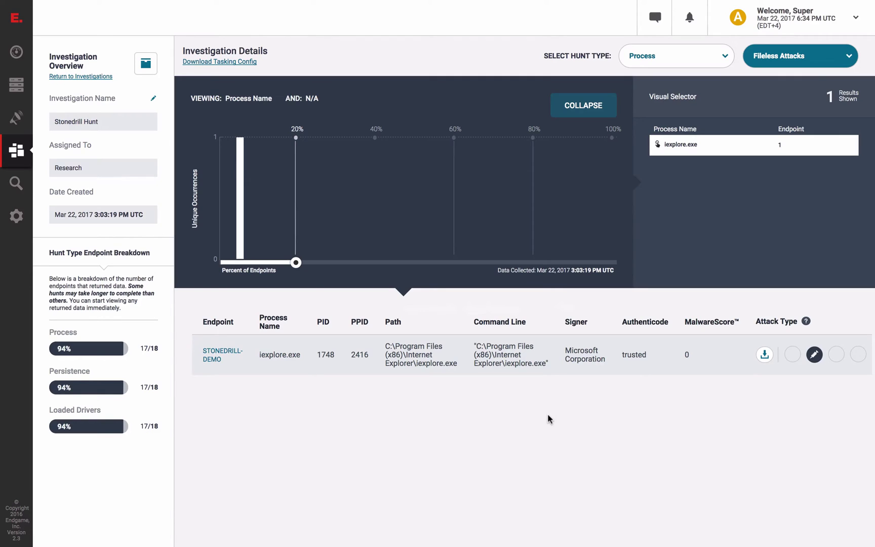